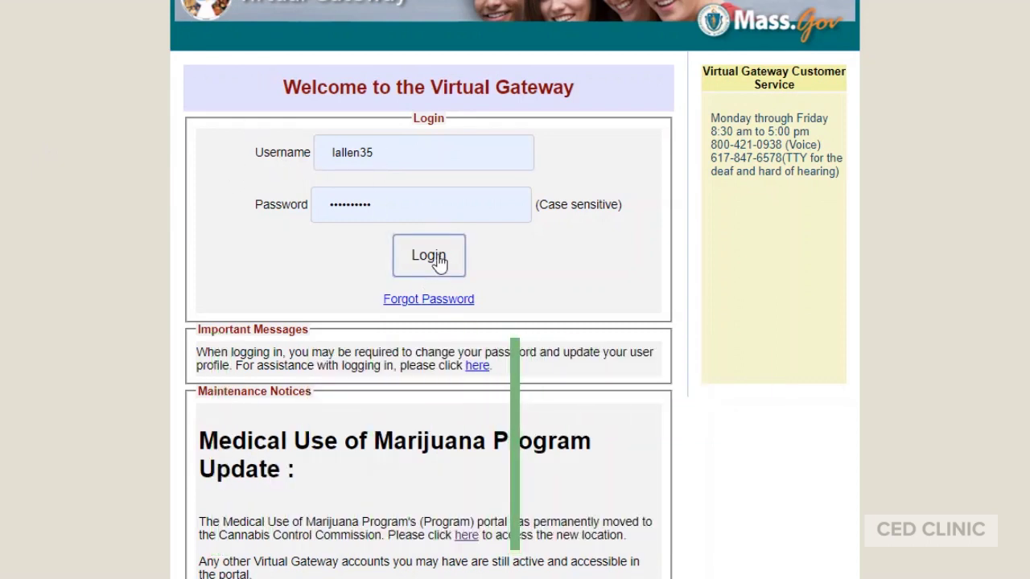
Log in to the Massachusetts Virtual Gateway with the account username and password
left_click(437, 263)
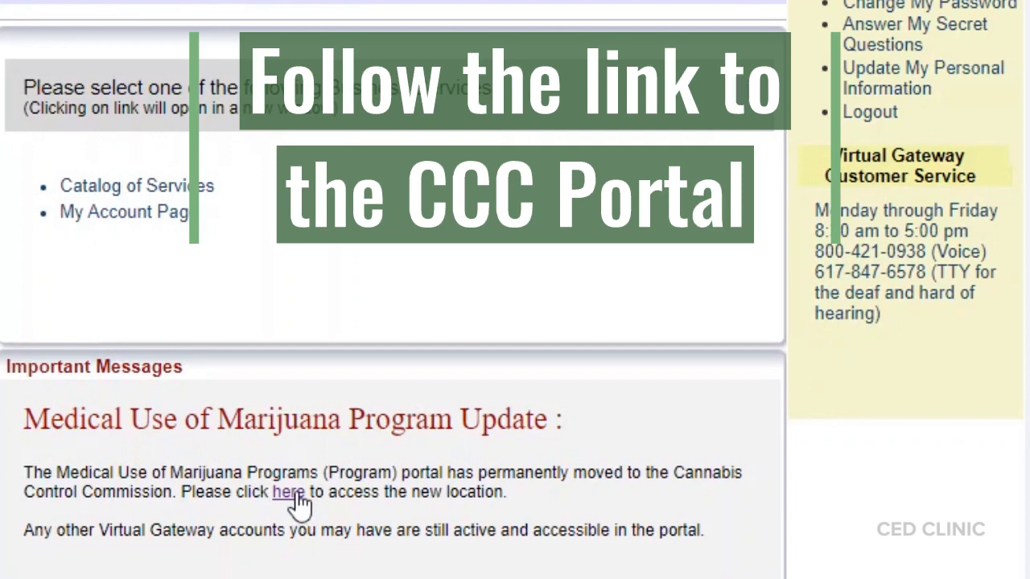
On the new portal, log in as an existing patient with Virtual Gateway credentials, then open Claim My Account
left_click(288, 492)
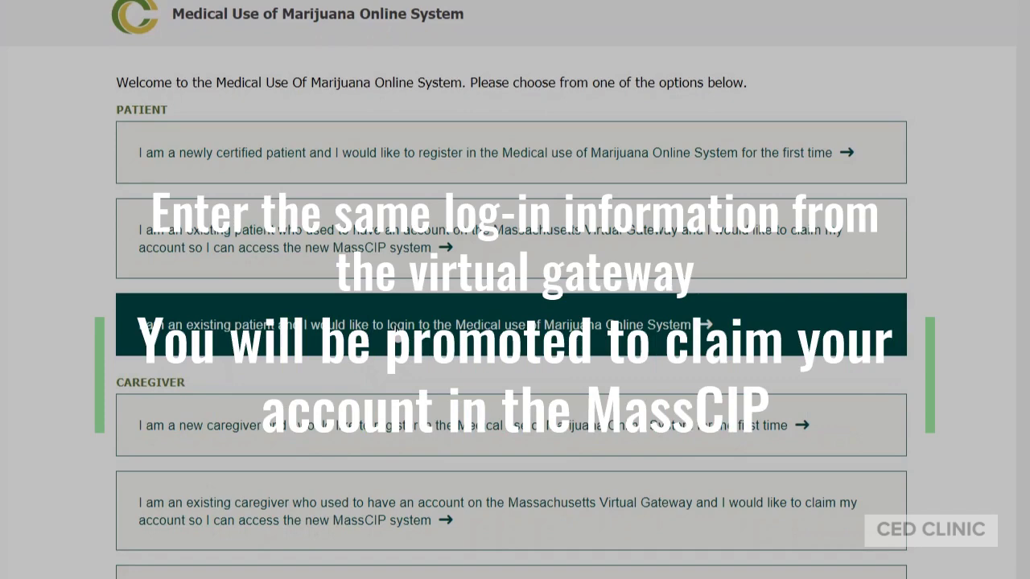
left_click(393, 328)
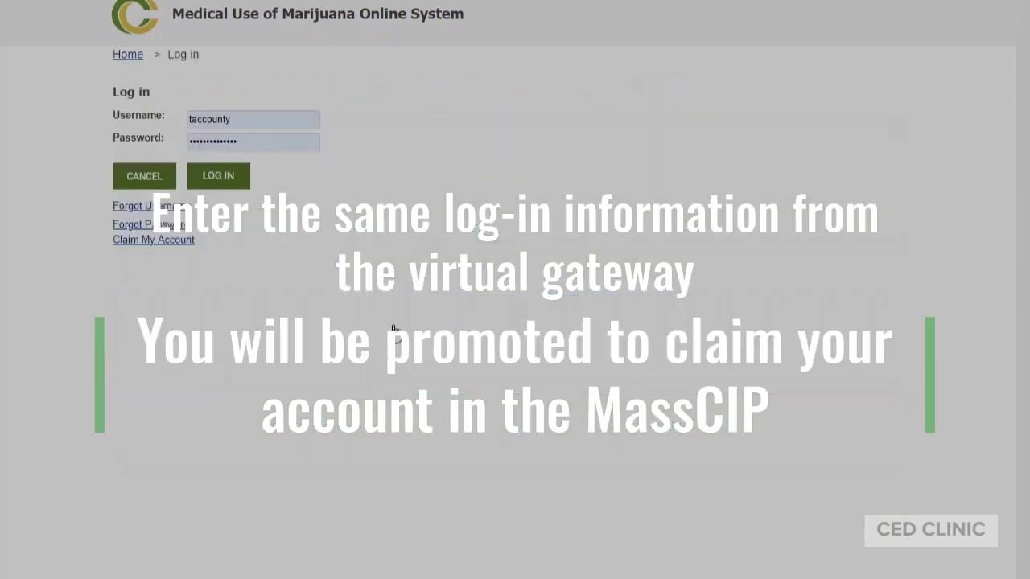
left_click(265, 122)
left_click_drag(265, 122, 165, 115)
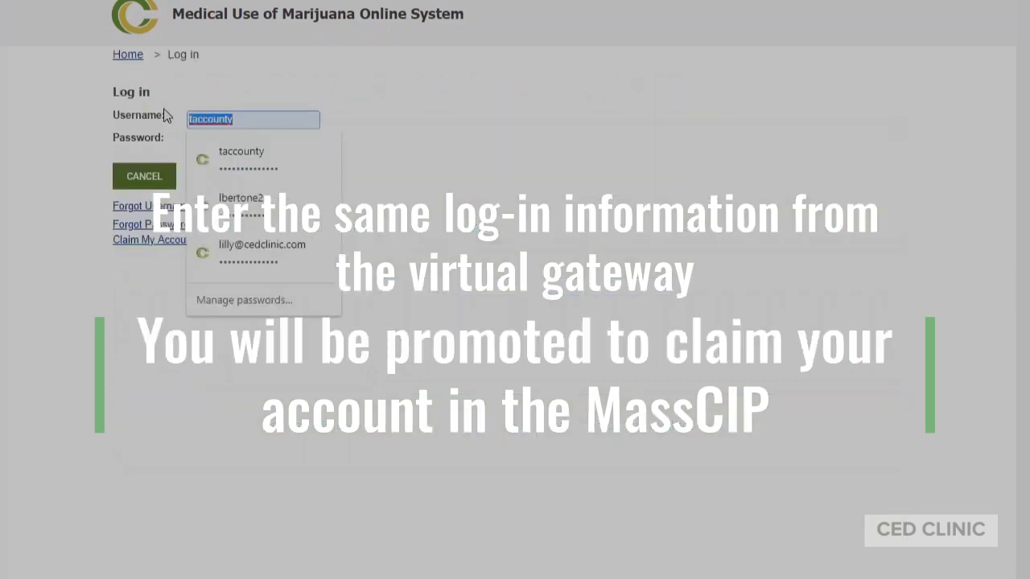
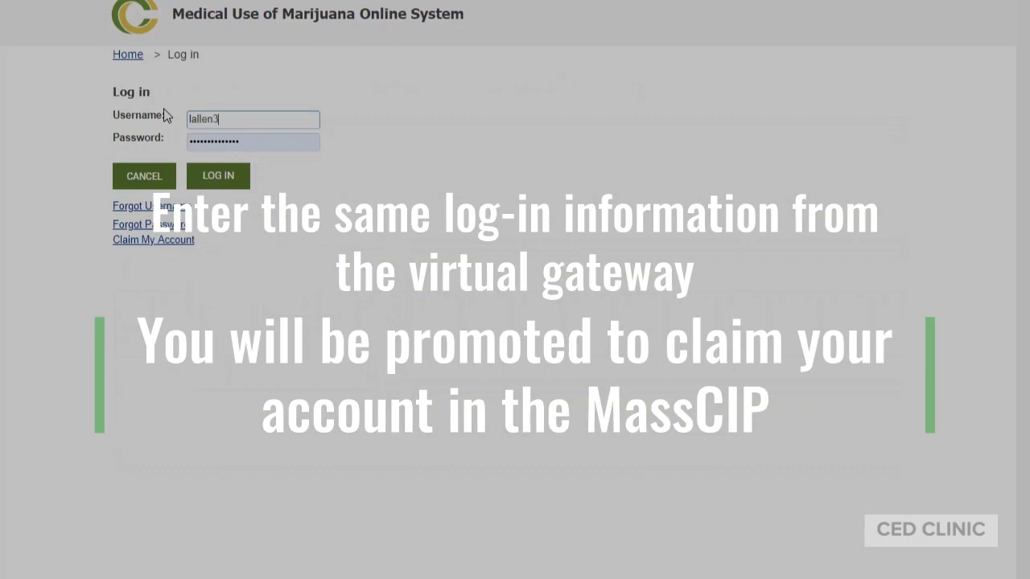
key("Tab")
type("••")
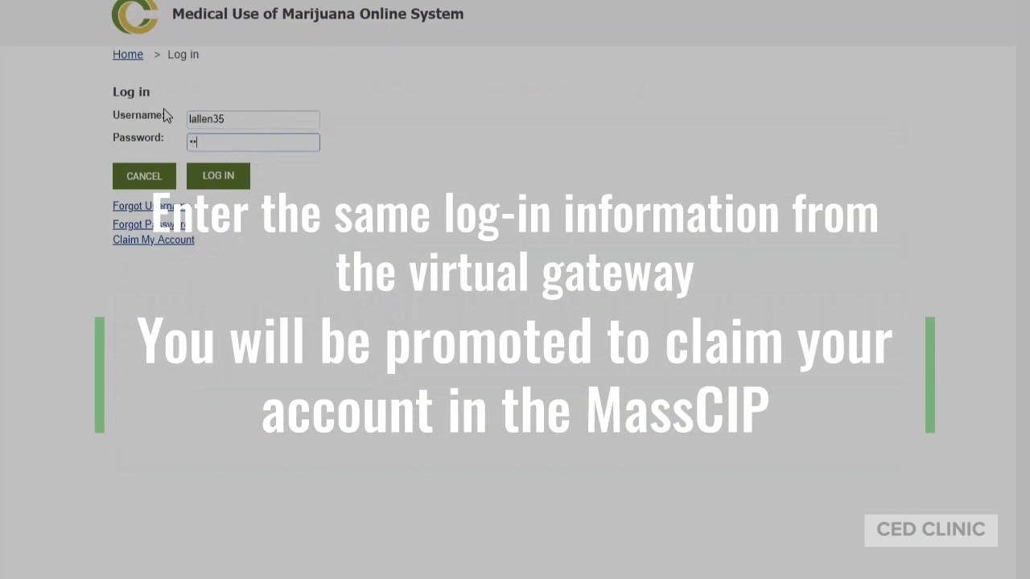
key("BackSpace")
key("BackSpace")
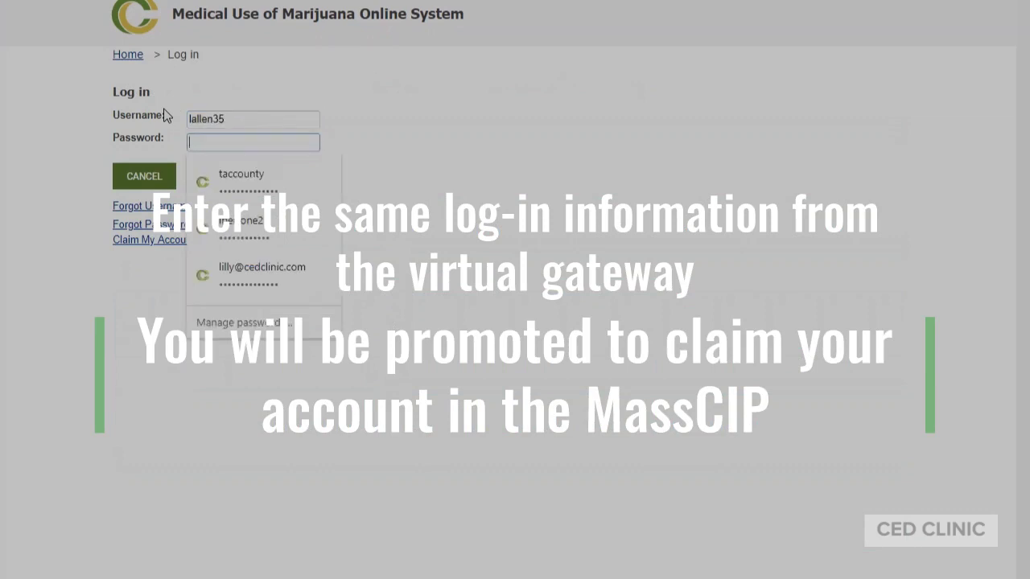
type("••••••••••")
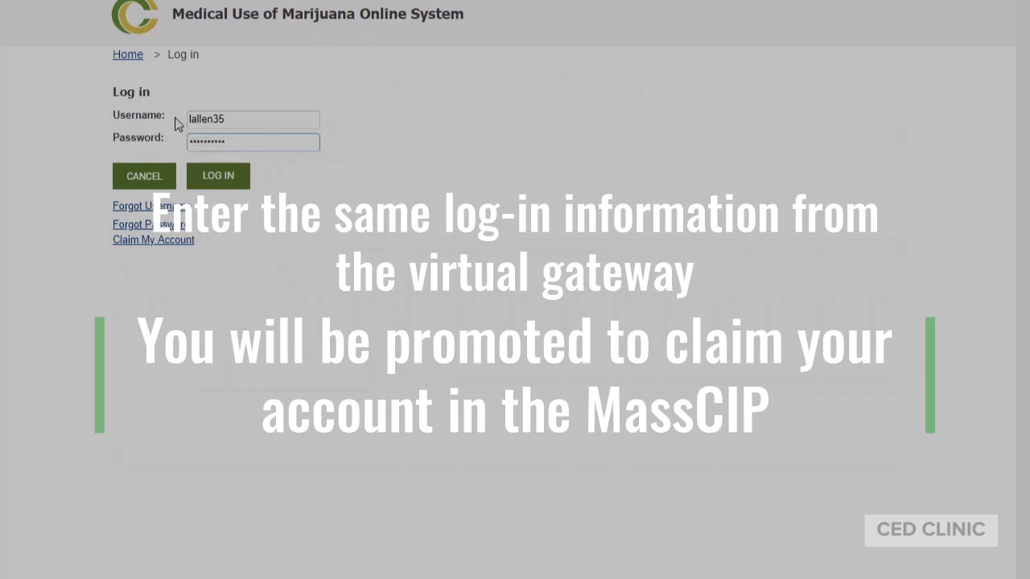
left_click(215, 178)
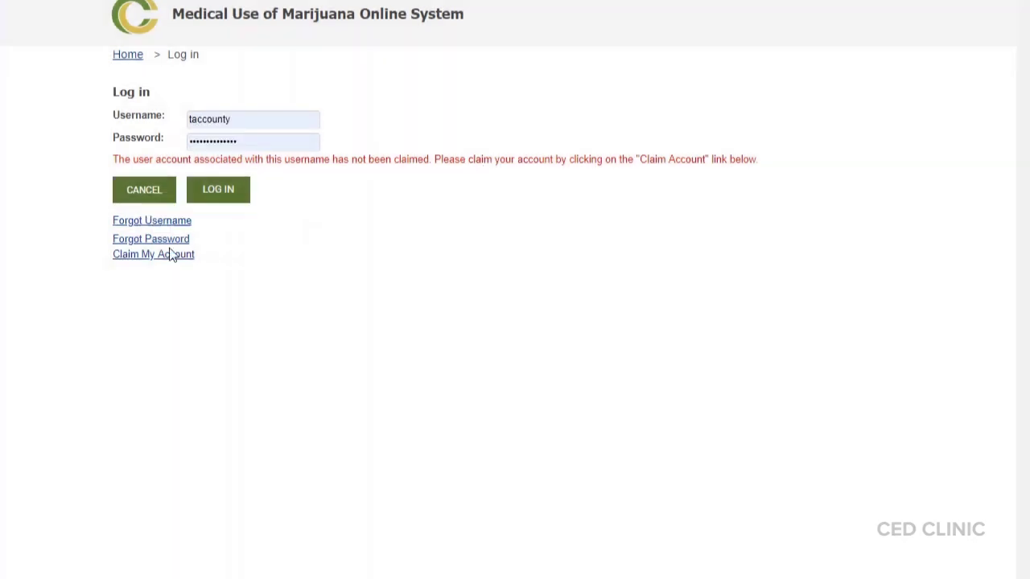
left_click(121, 257)
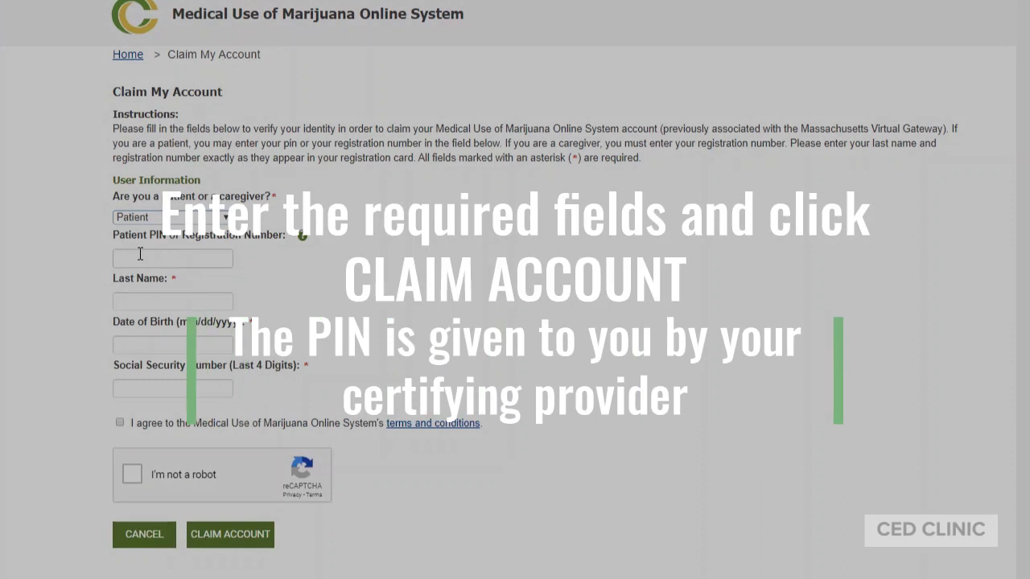
Fill the claim form with the patient PIN, last name and corrected date of birth
left_click(140, 254)
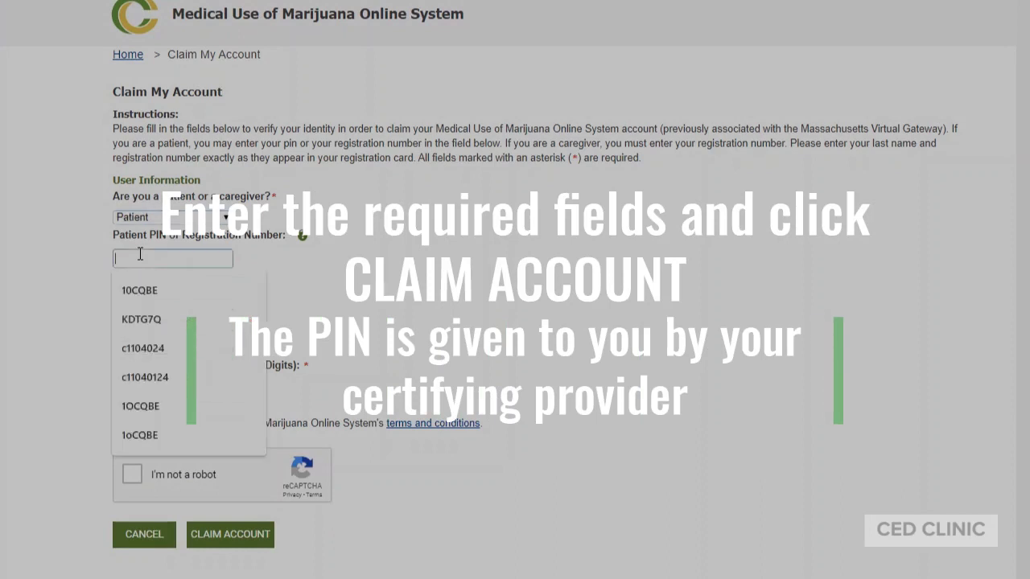
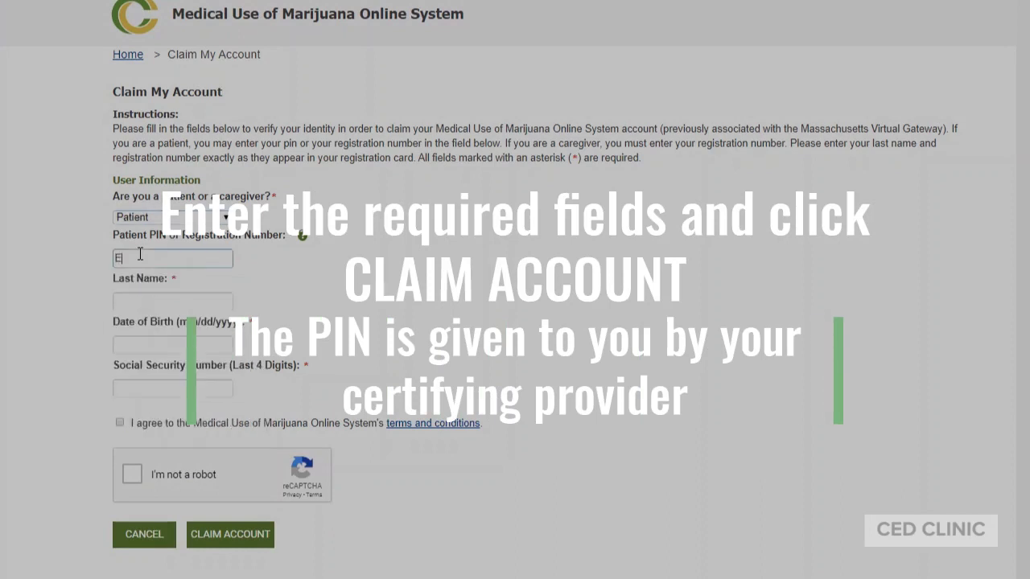
left_click(153, 300)
type("Allen")
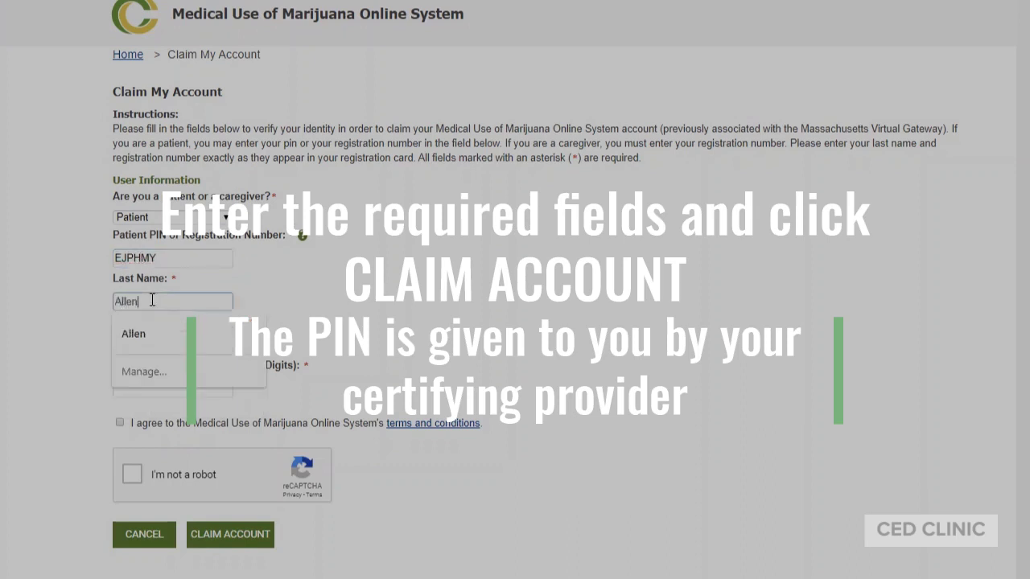
left_click(133, 333)
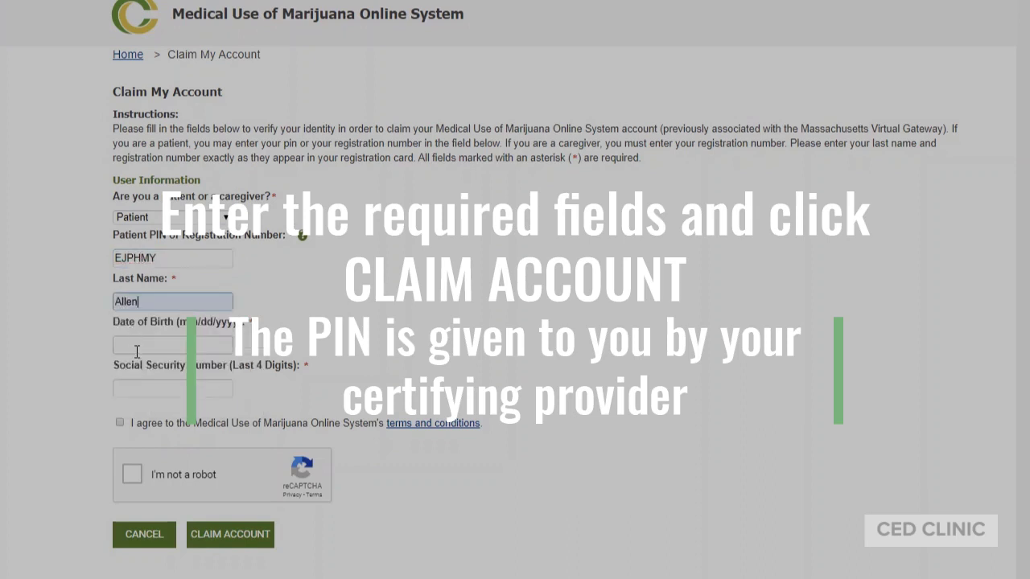
left_click(131, 341)
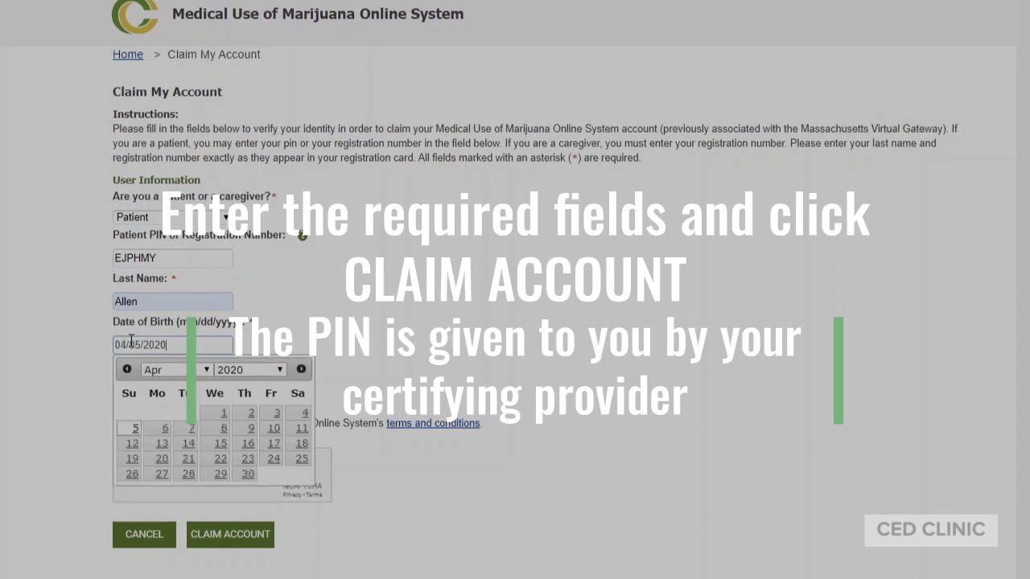
triple_click(132, 341)
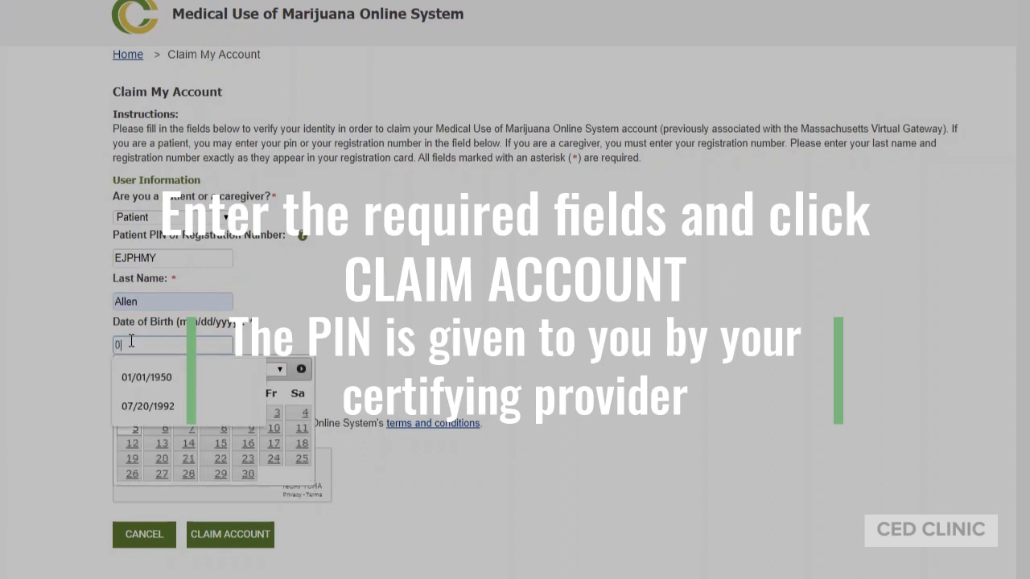
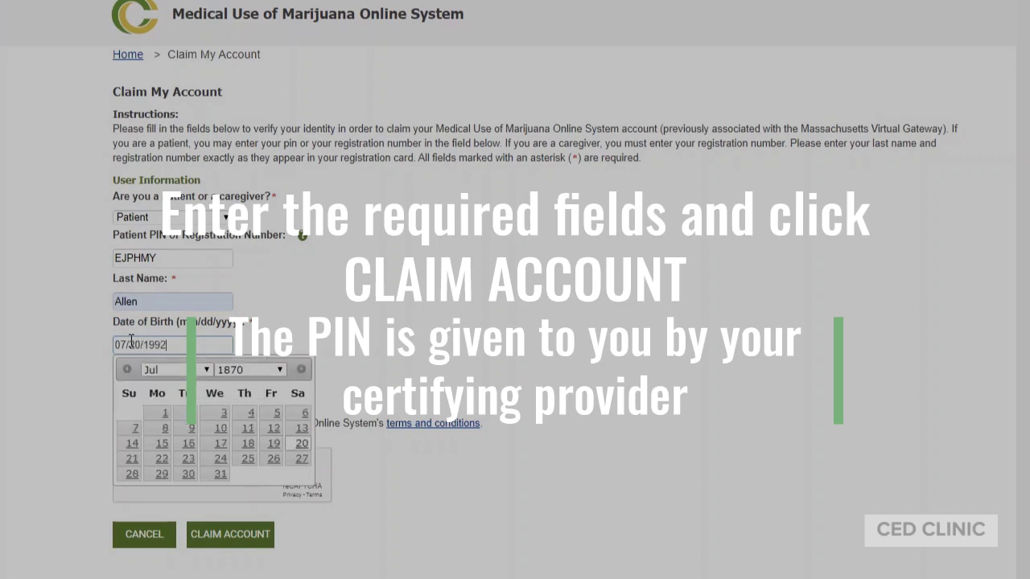
left_click(74, 351)
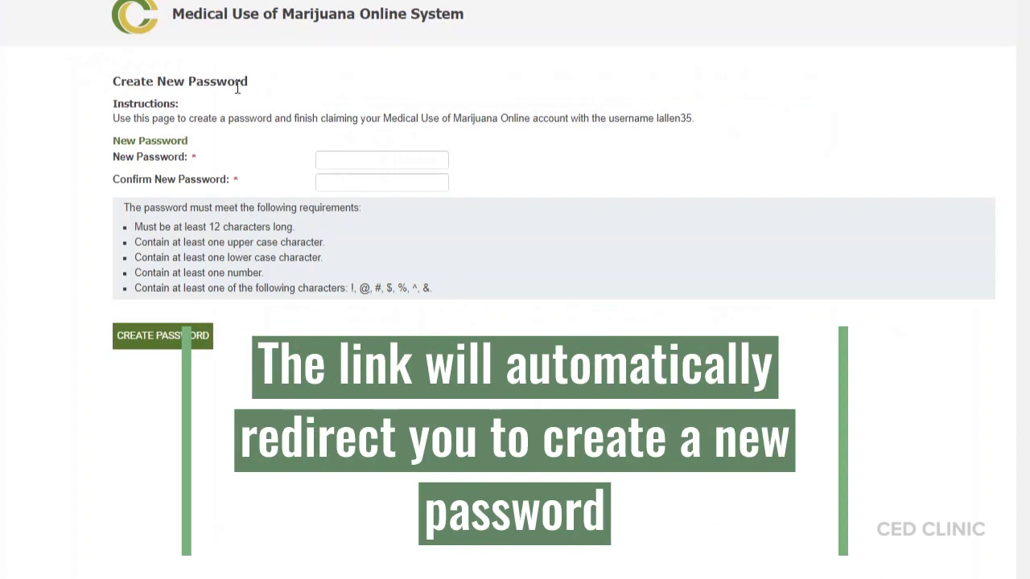
Enter and confirm a new account password to finish claiming the account
left_click(332, 158)
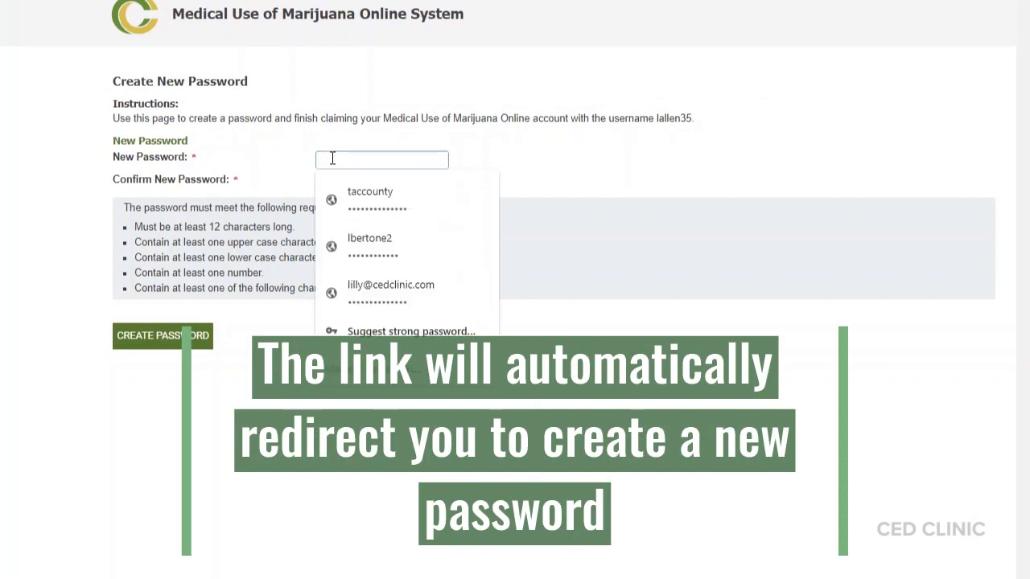
type("**********")
left_click(343, 180)
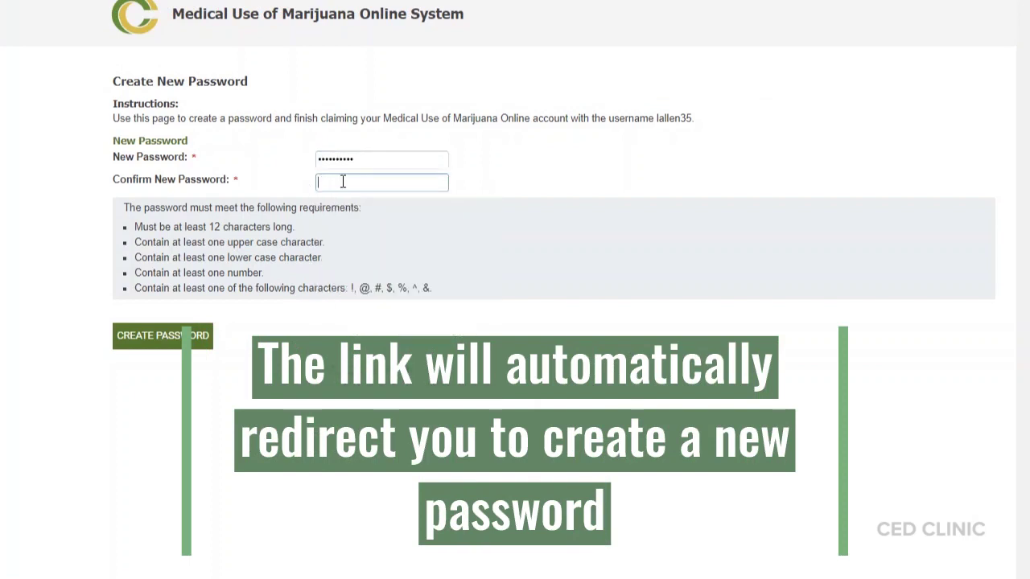
type("***********")
left_click(363, 161)
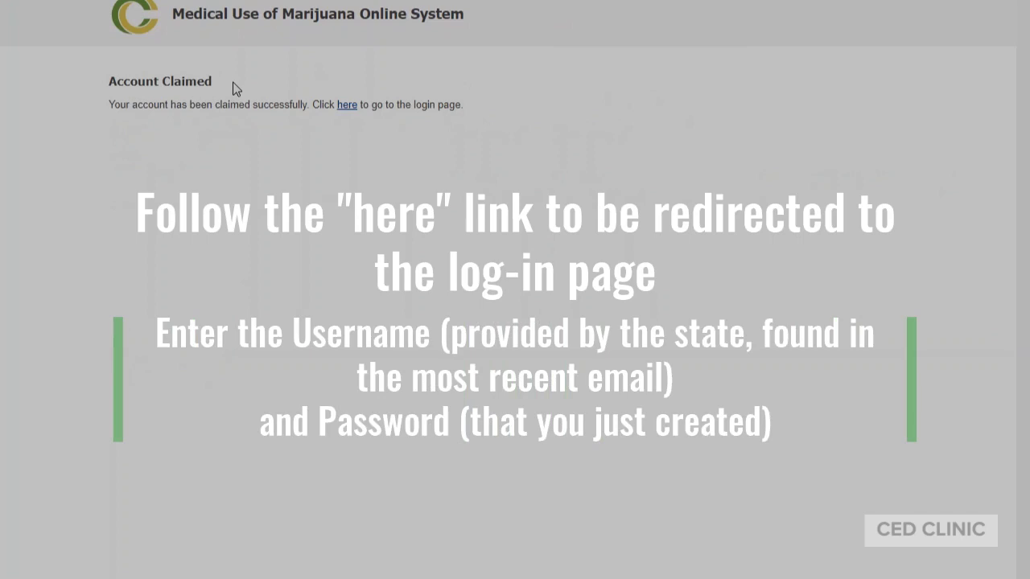
Log in to MassCIP with the state-provided username and the new password
left_click(348, 108)
left_click(262, 118)
left_click(262, 118)
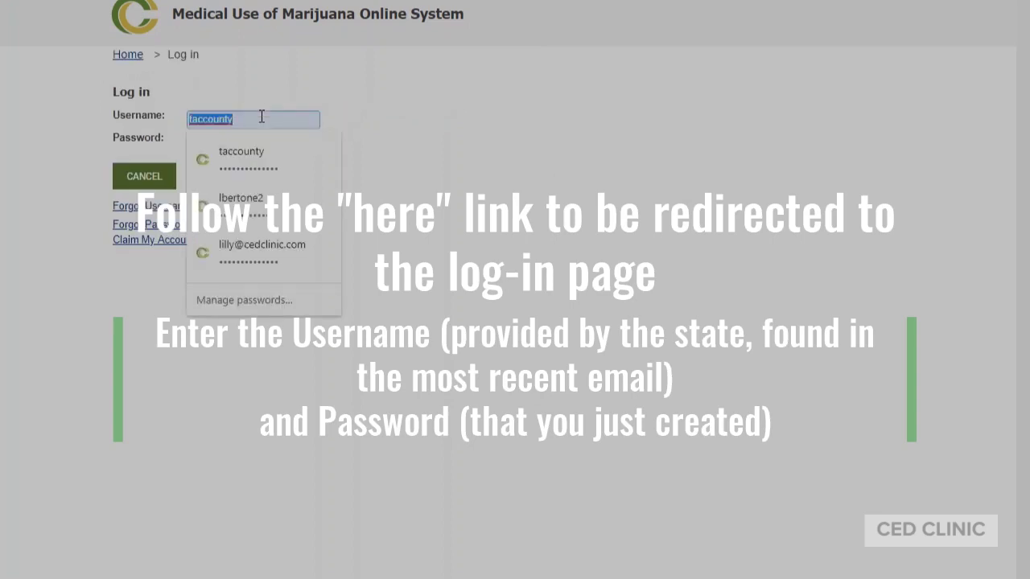
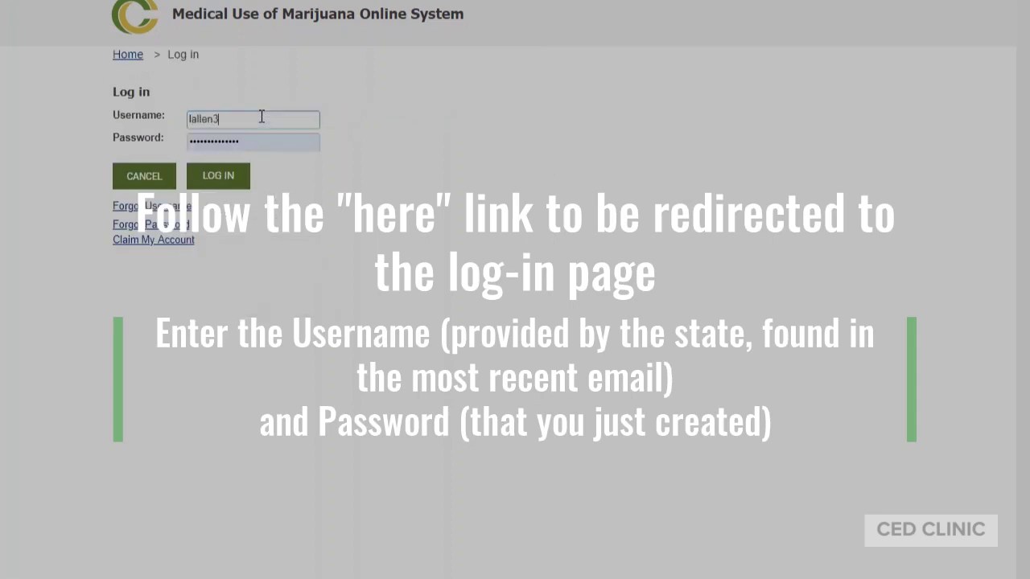
key("Tab")
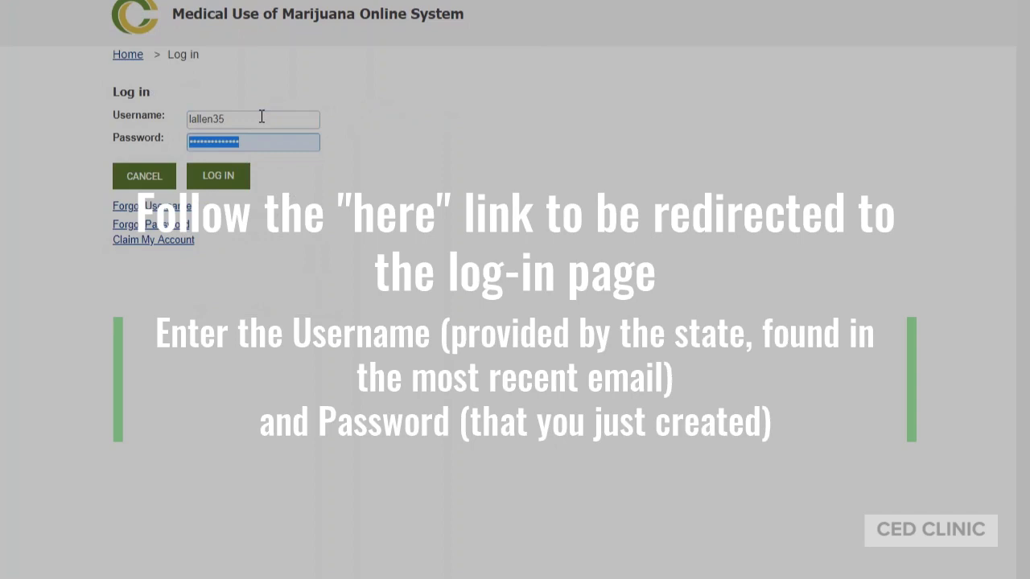
type("••••••••")
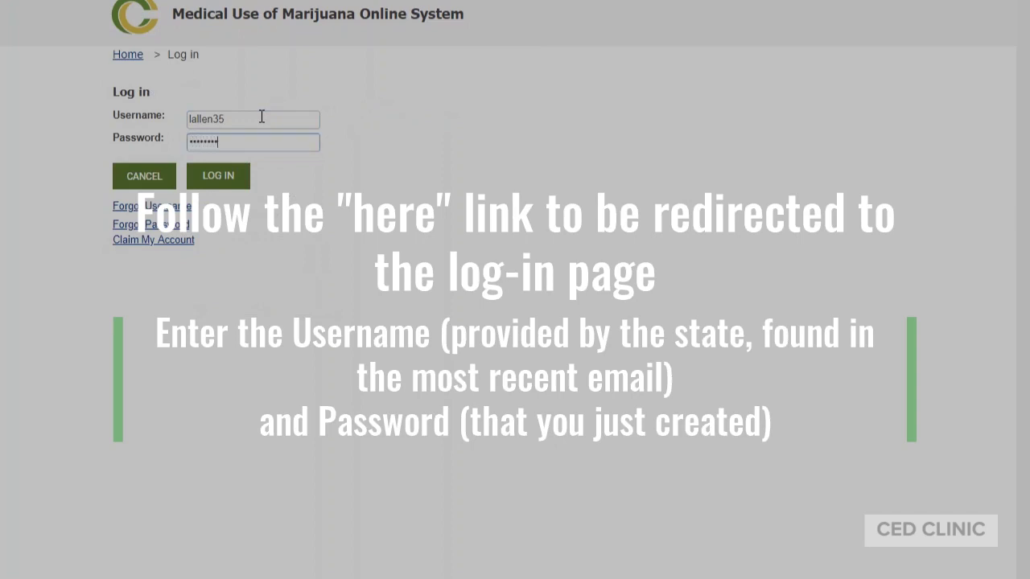
key("Return")
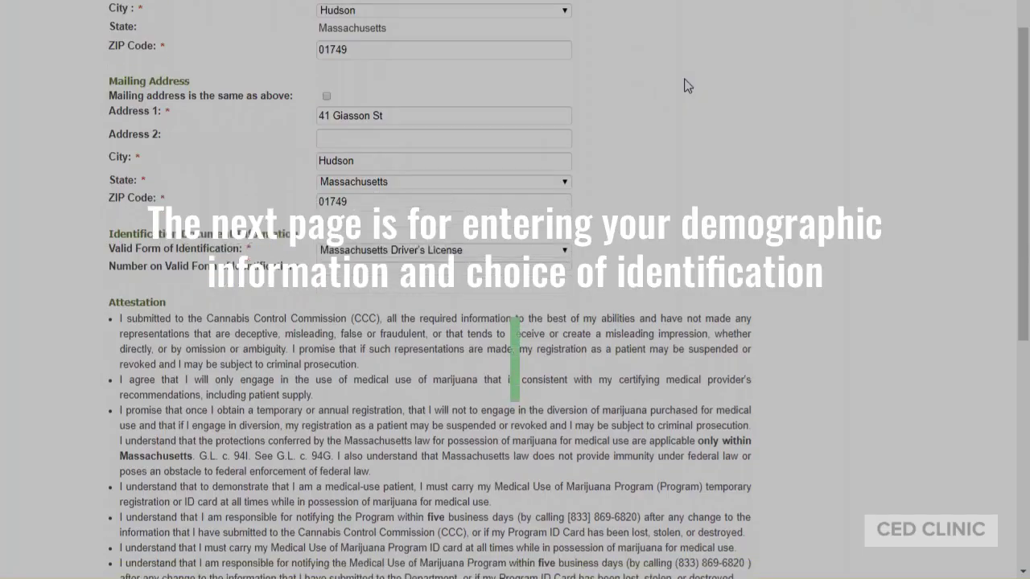
Scroll through the renewal's demographic form and attestation pages
scroll(686, 86, "down", 2)
scroll(686, 86, "down", 3)
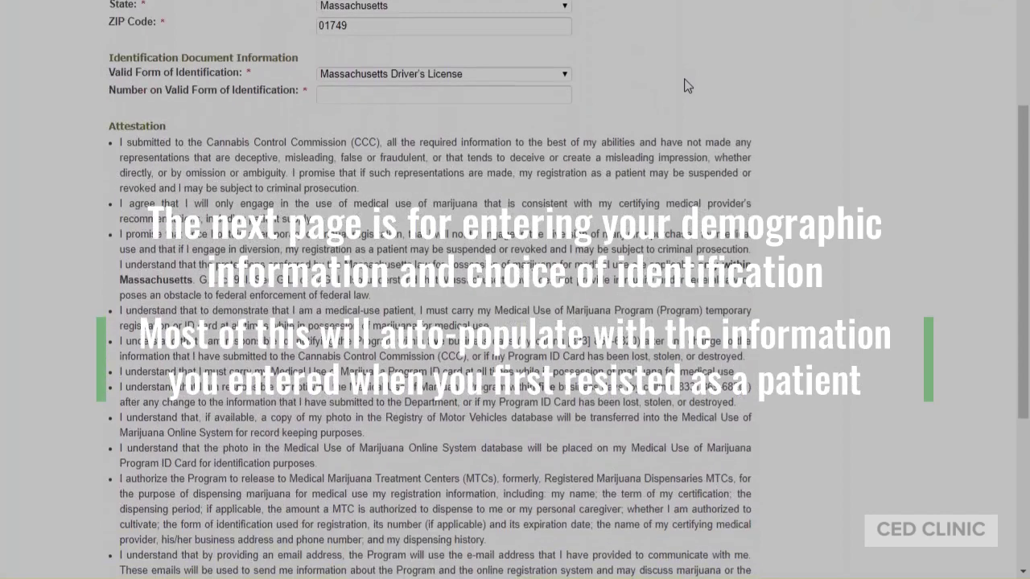
scroll(685, 86, "down", 2)
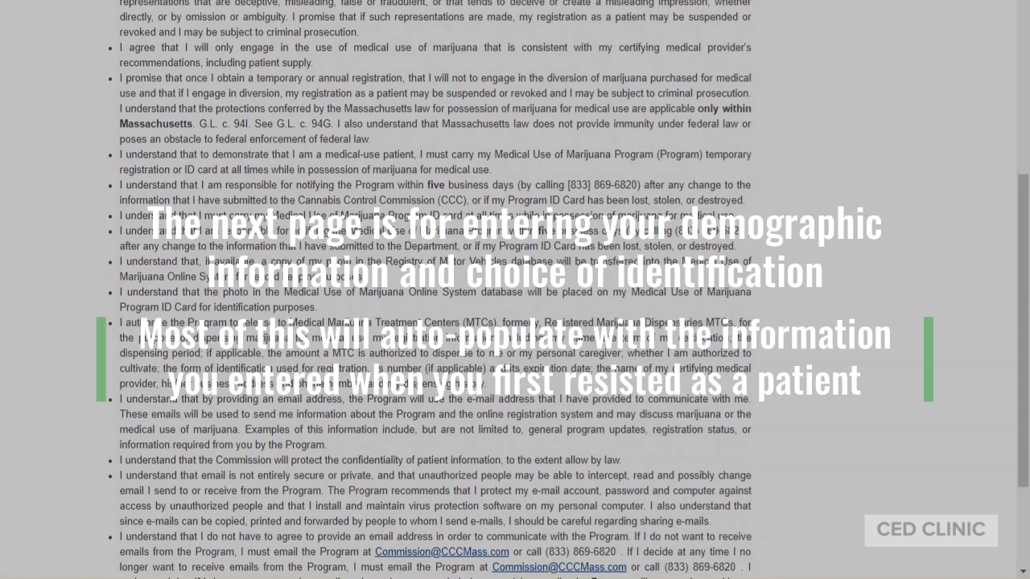
scroll(417, 120, "down", 3)
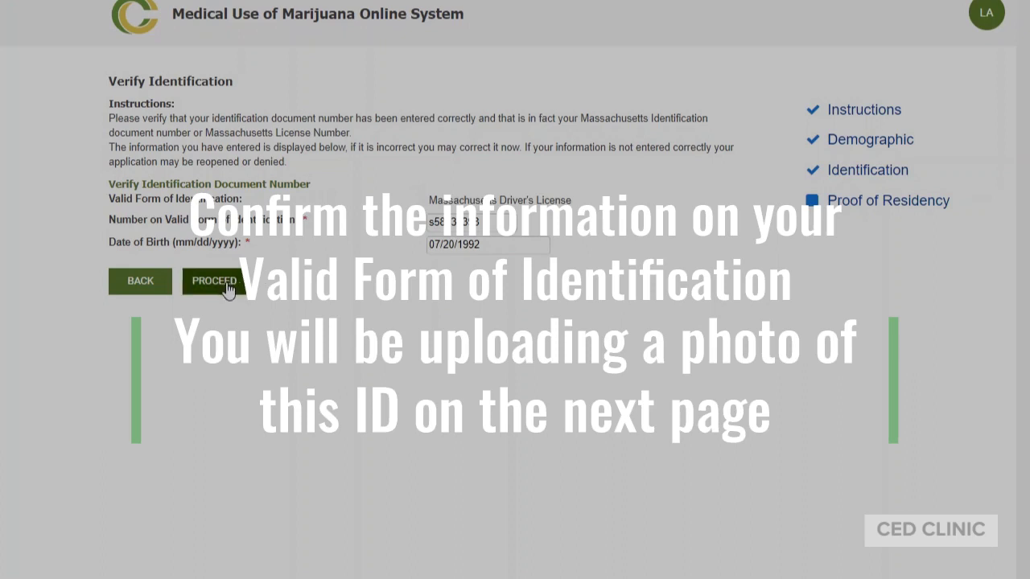
Confirm the identification details, check the stored driver's license photo, and proceed to residency
left_click(229, 288)
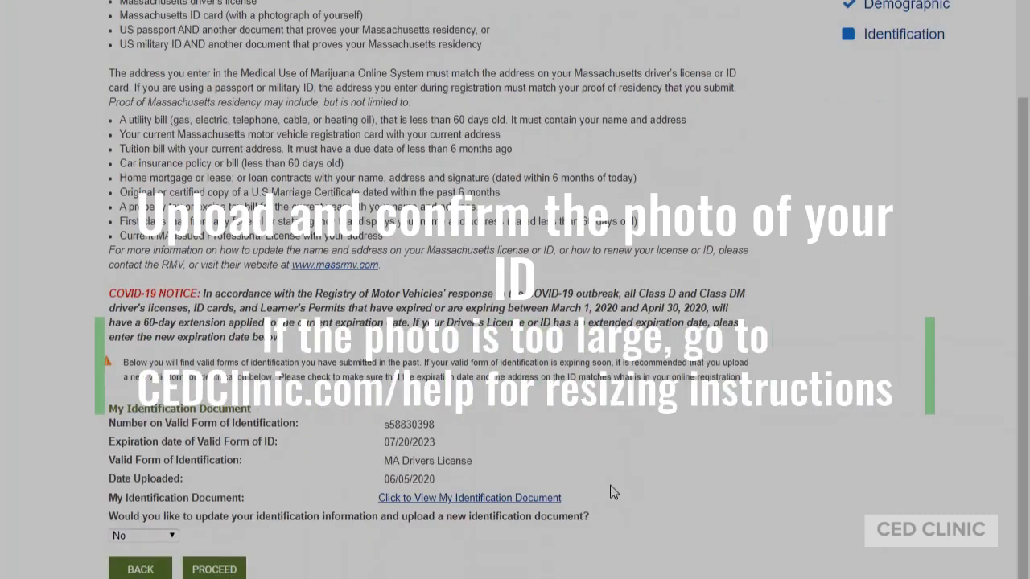
left_click(389, 499)
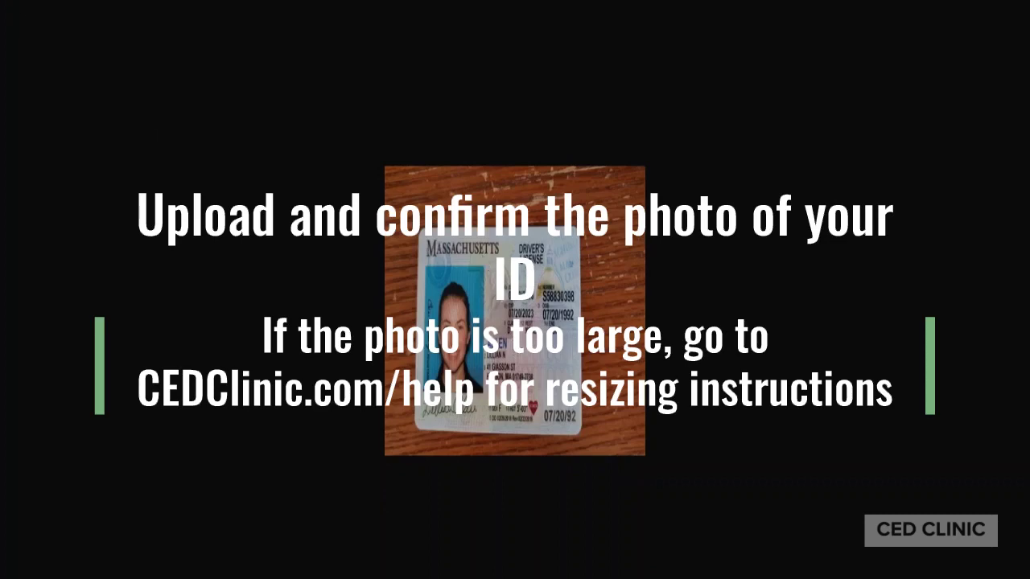
key("alt+Left")
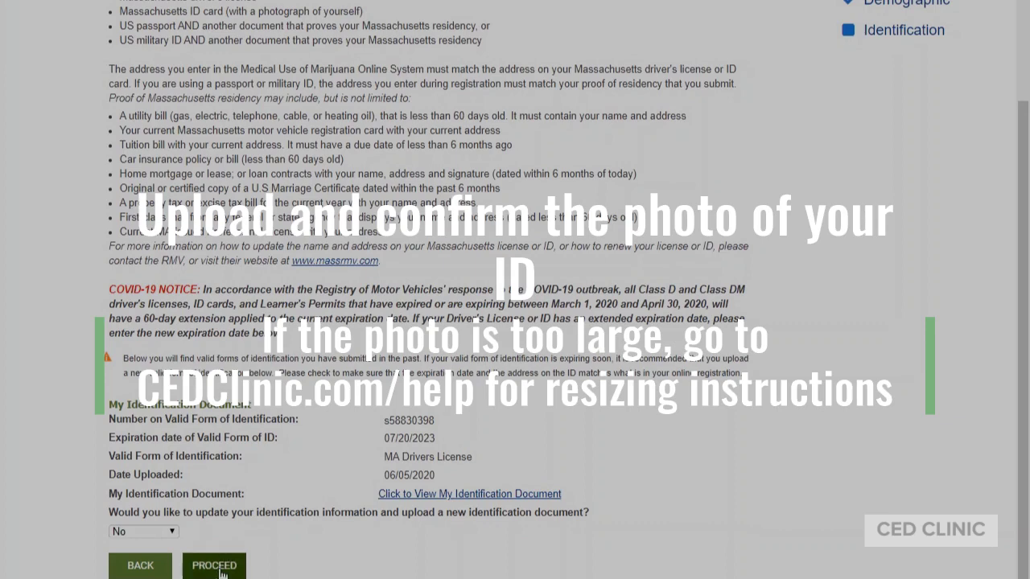
left_click(214, 566)
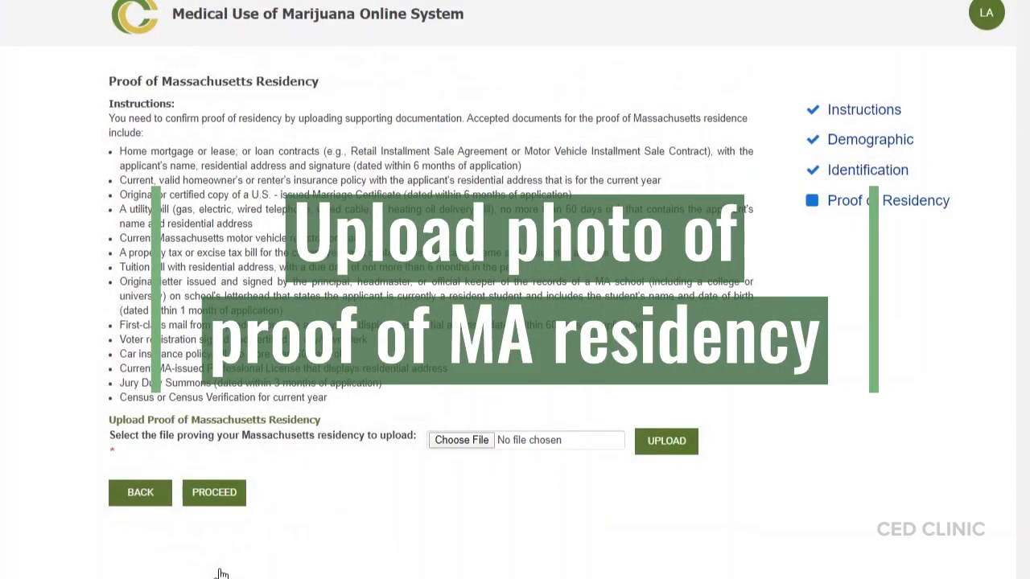
Upload Utility Bill Sample.jpg as residency proof and continue to the review page
left_click(463, 442)
double_click(481, 215)
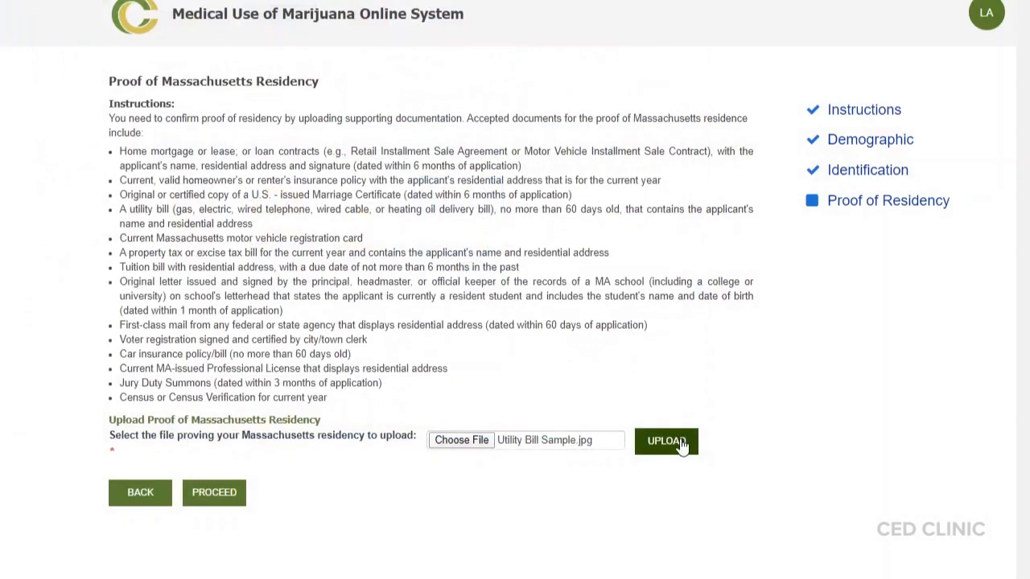
left_click(682, 447)
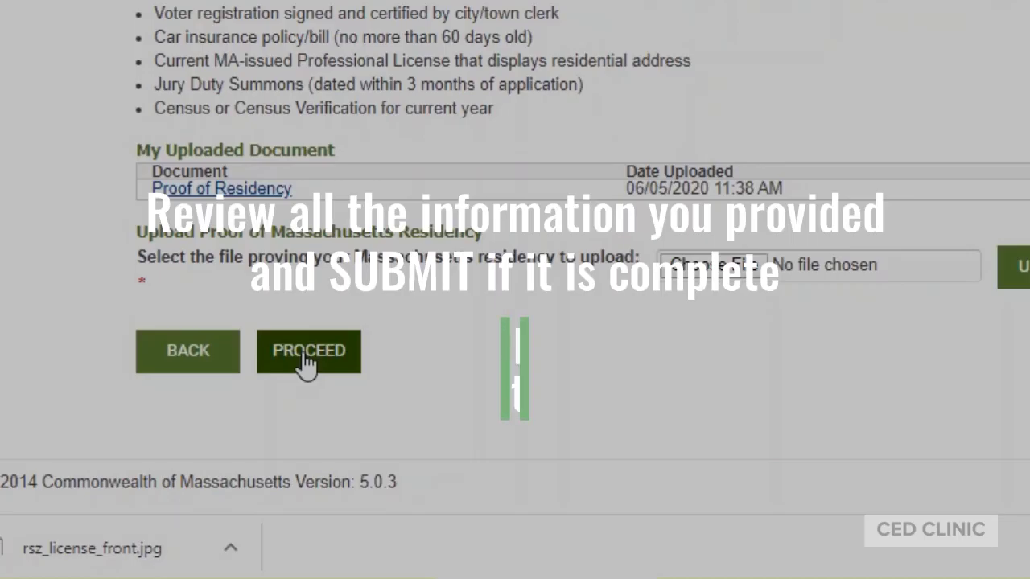
left_click(301, 363)
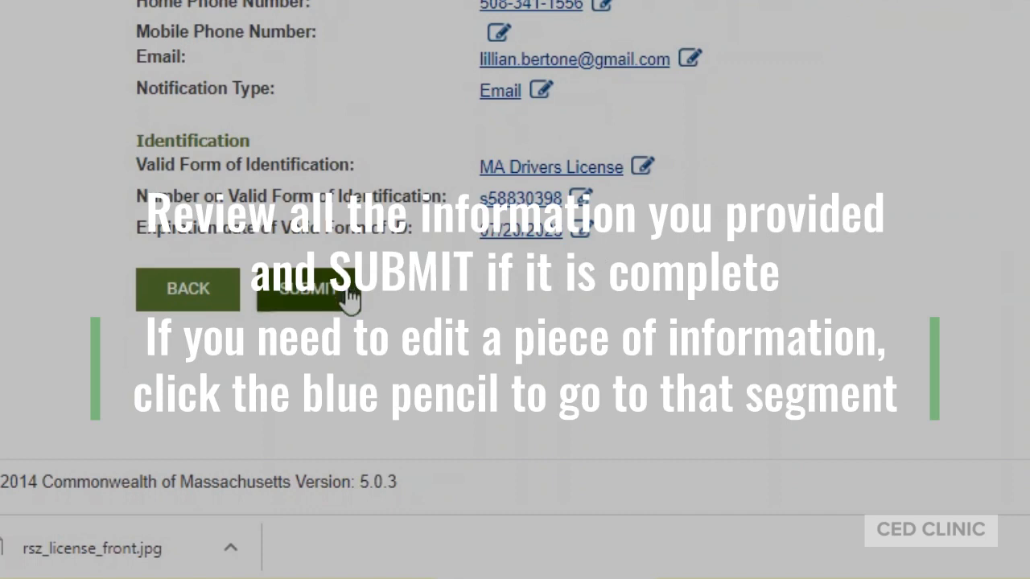
Submit the registration renewal, then open the Print Temporary Registration Card PDF
left_click(350, 298)
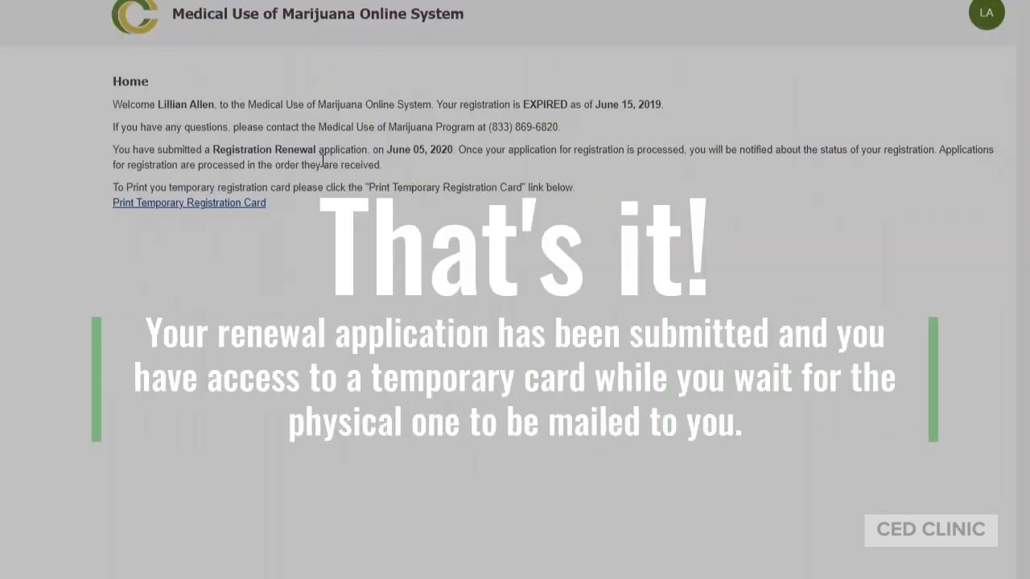
left_click_drag(215, 146, 398, 151)
left_click(588, 175)
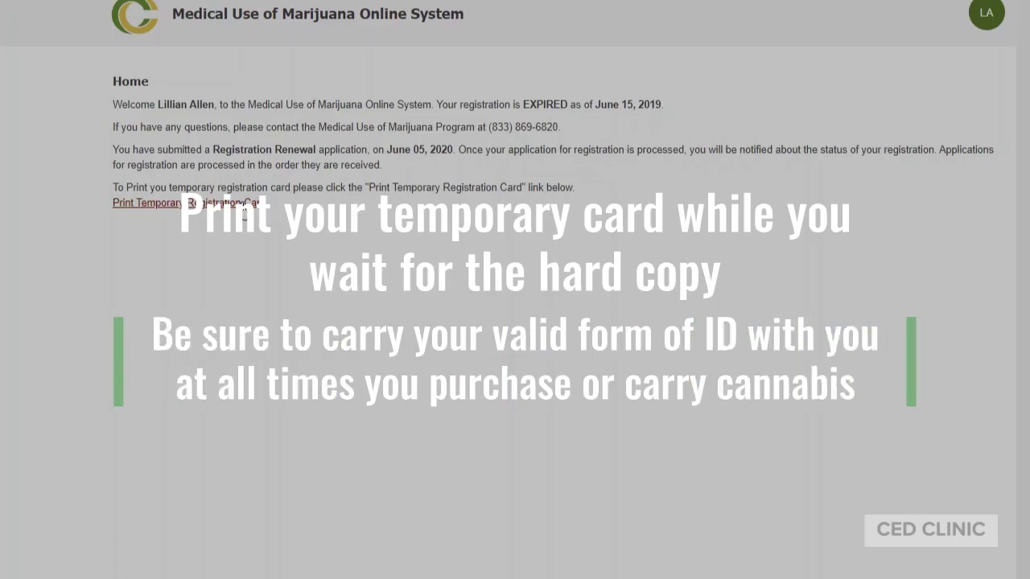
left_click(238, 206)
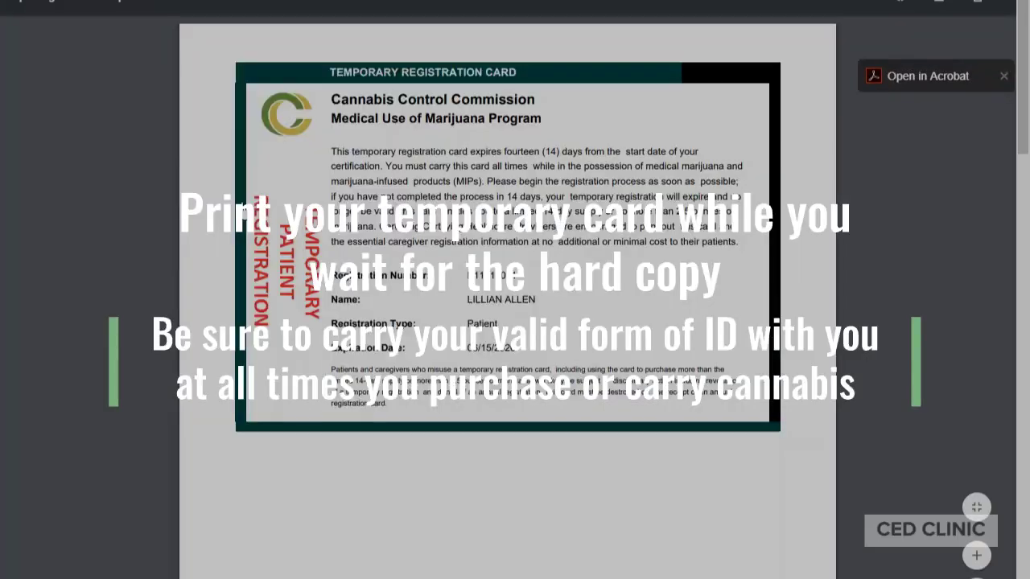